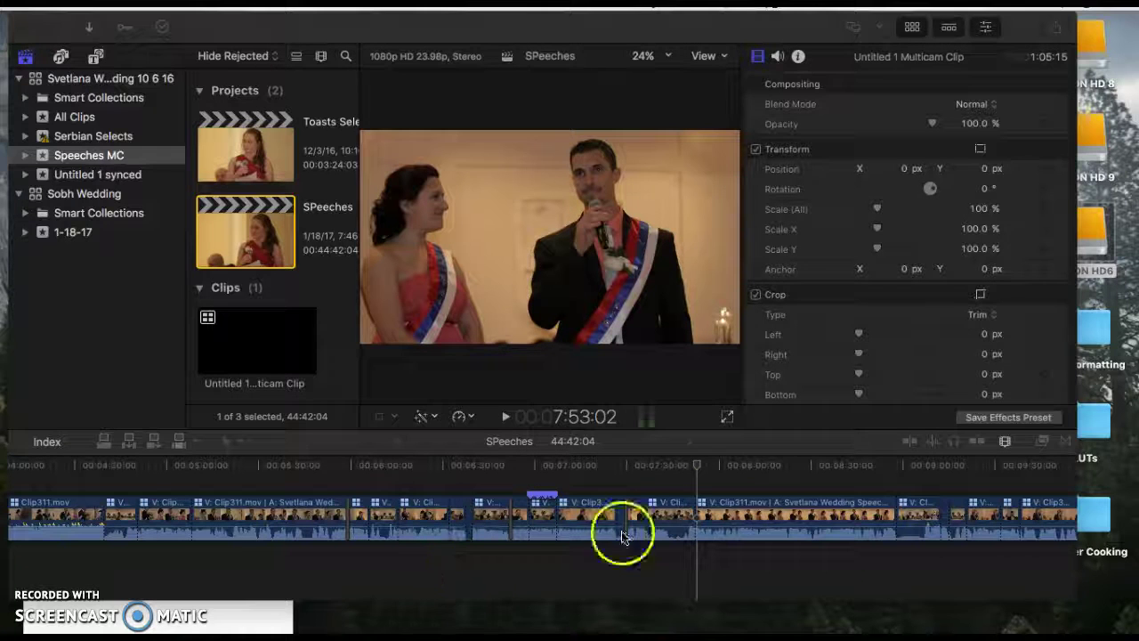
Select the multicam clip in the SPeeches timeline to check its Dialogue-1 audio configuration in the inspector
click(739, 507)
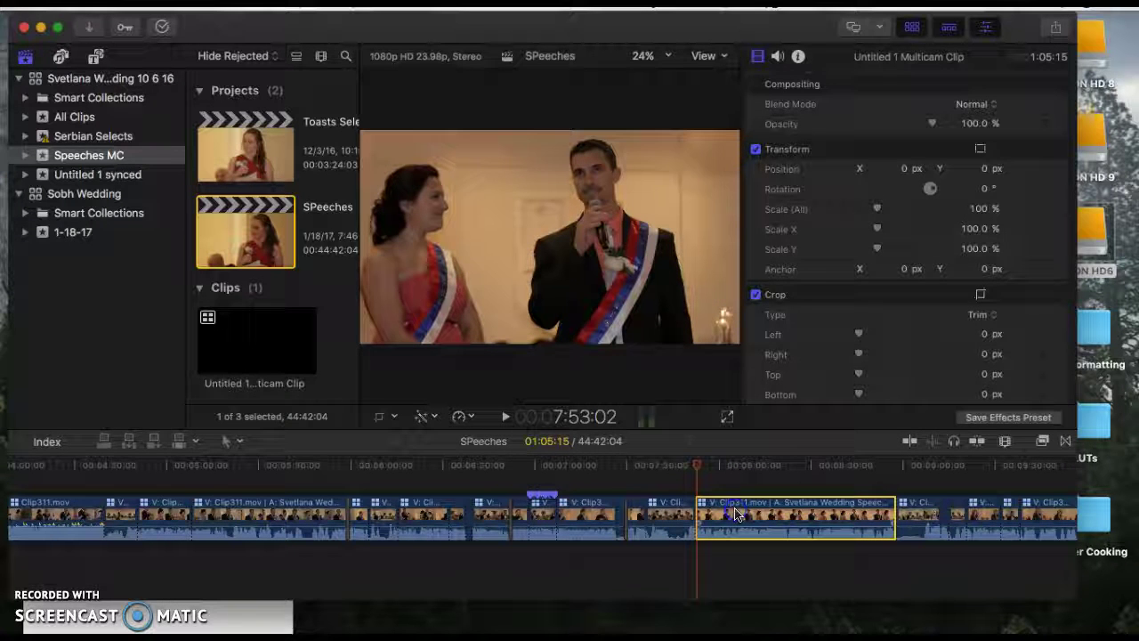
click(253, 344)
drag(254, 326, 303, 356)
click(712, 521)
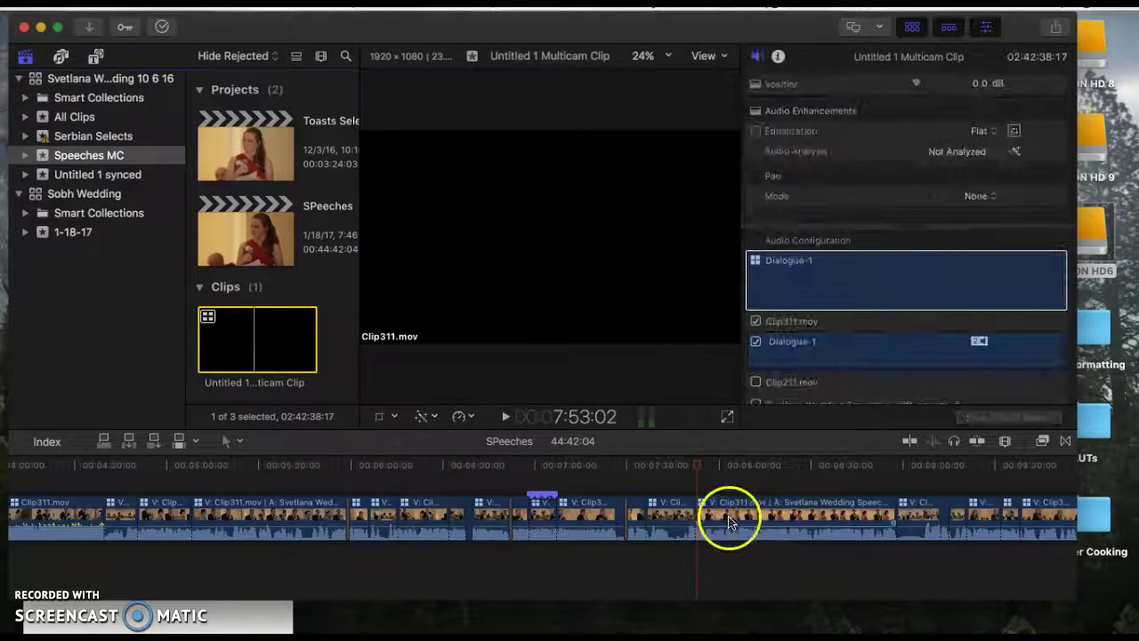
double_click(734, 520)
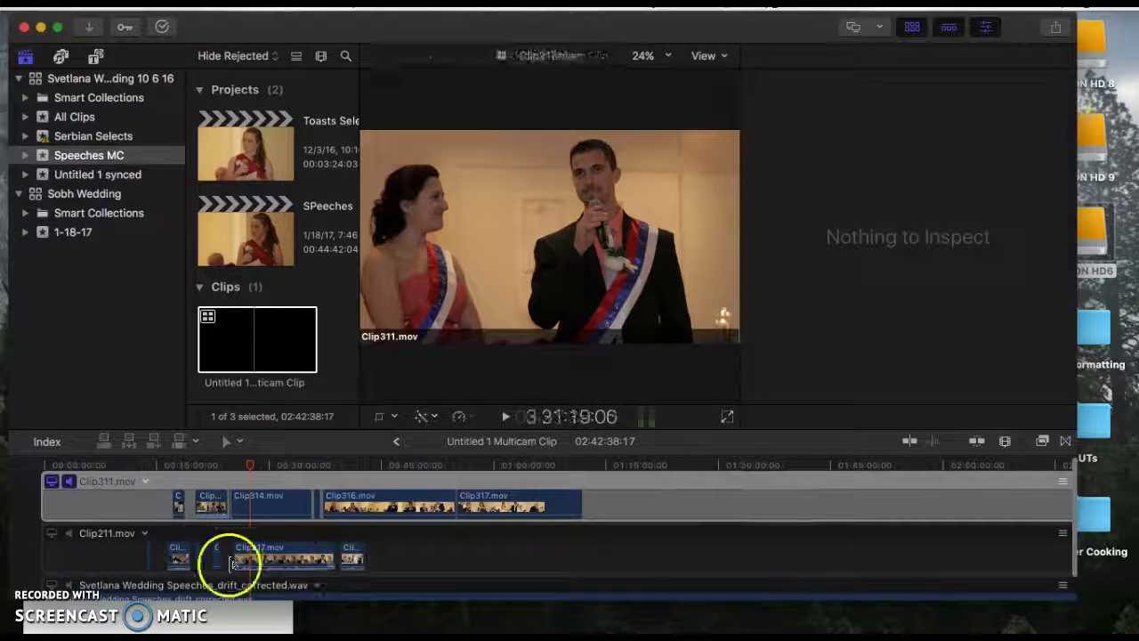
scroll(364, 561, down, 2)
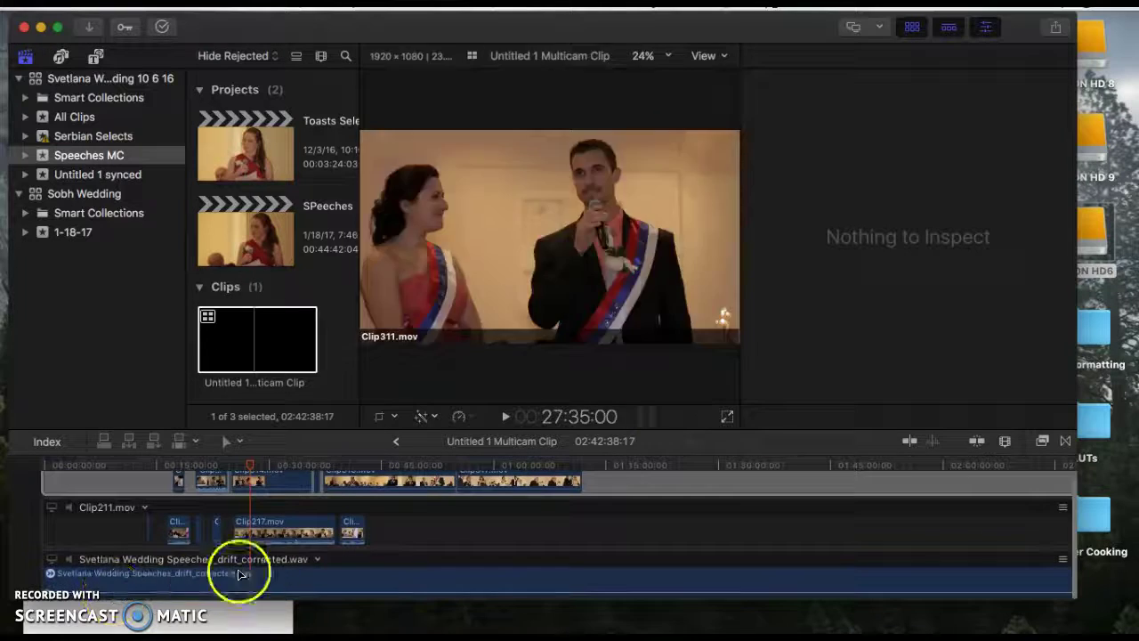
scroll(334, 565, right, 2)
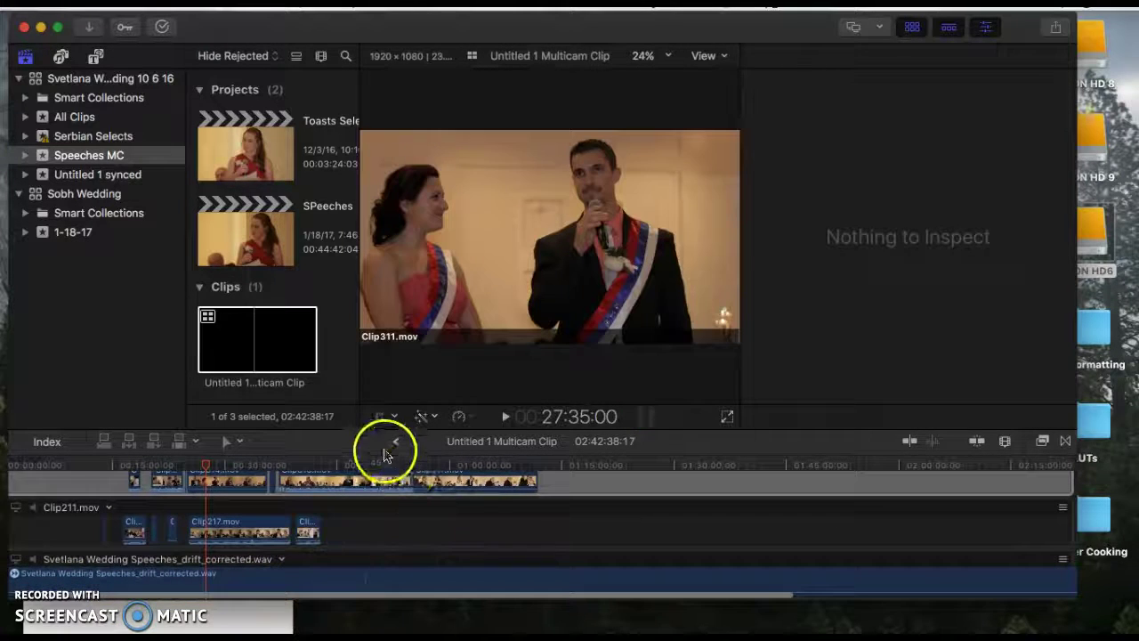
click(396, 445)
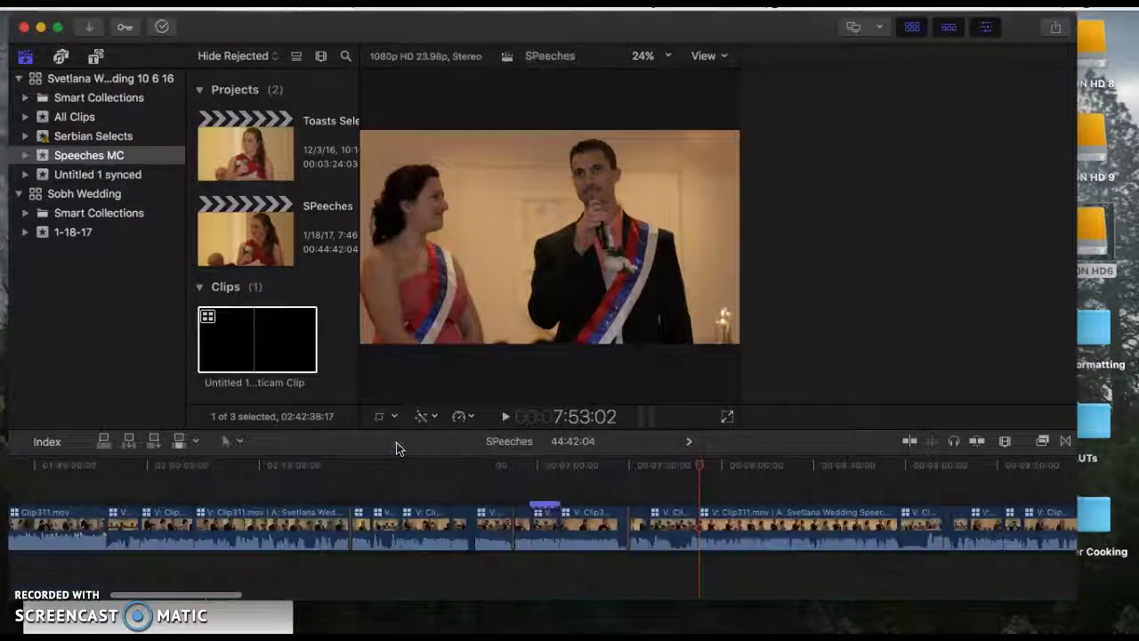
scroll(433, 531, right, 2)
scroll(433, 531, right, 8)
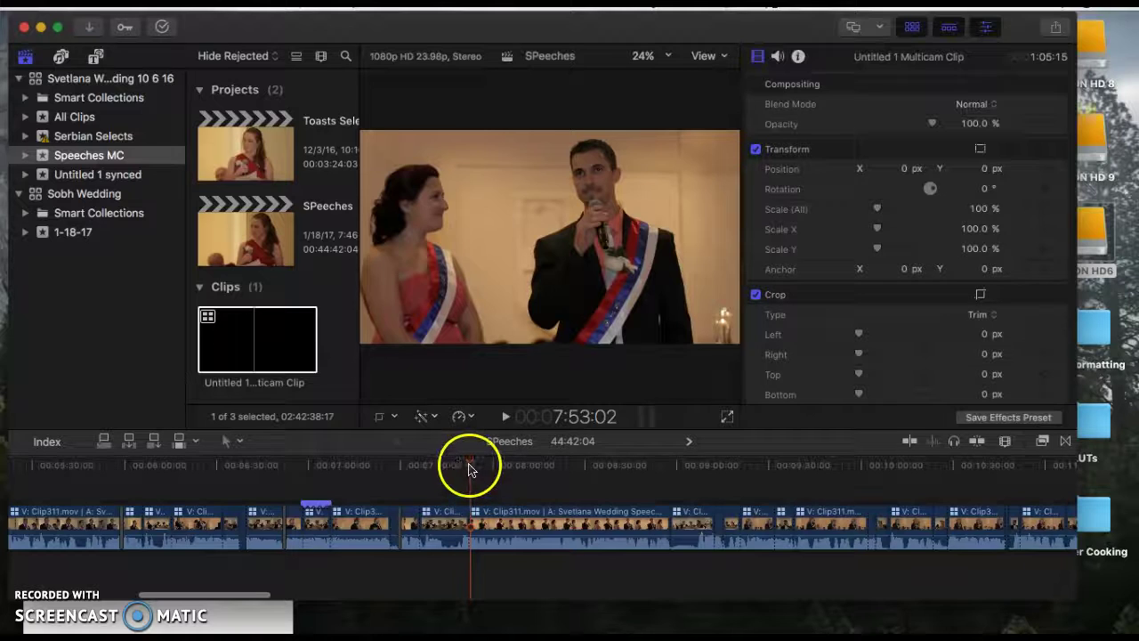
click(470, 469)
key(space)
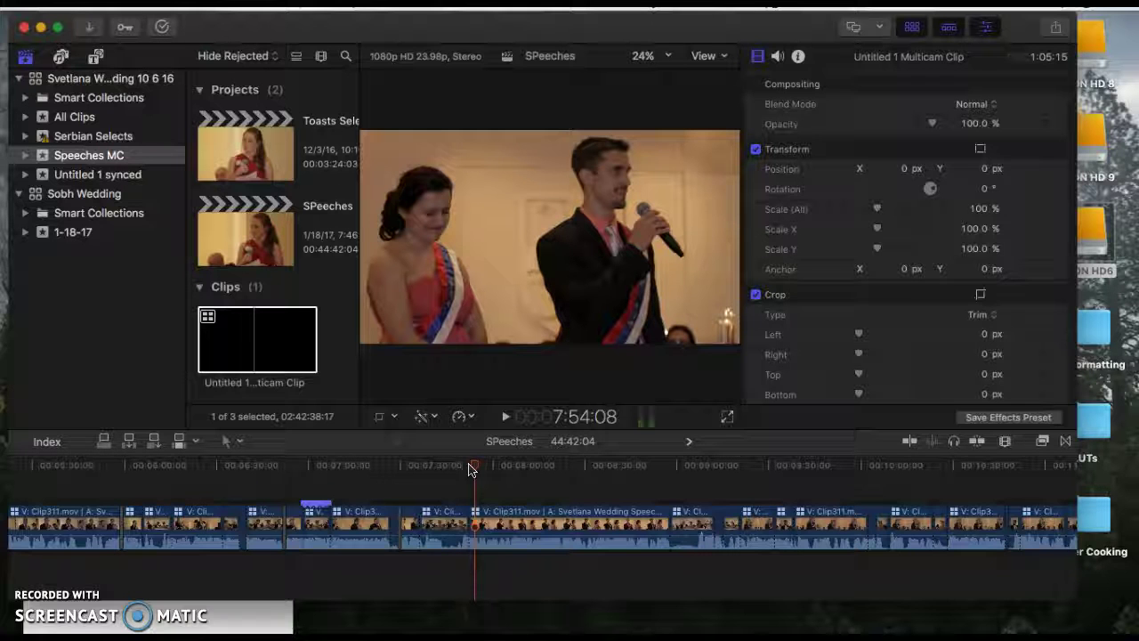
click(476, 469)
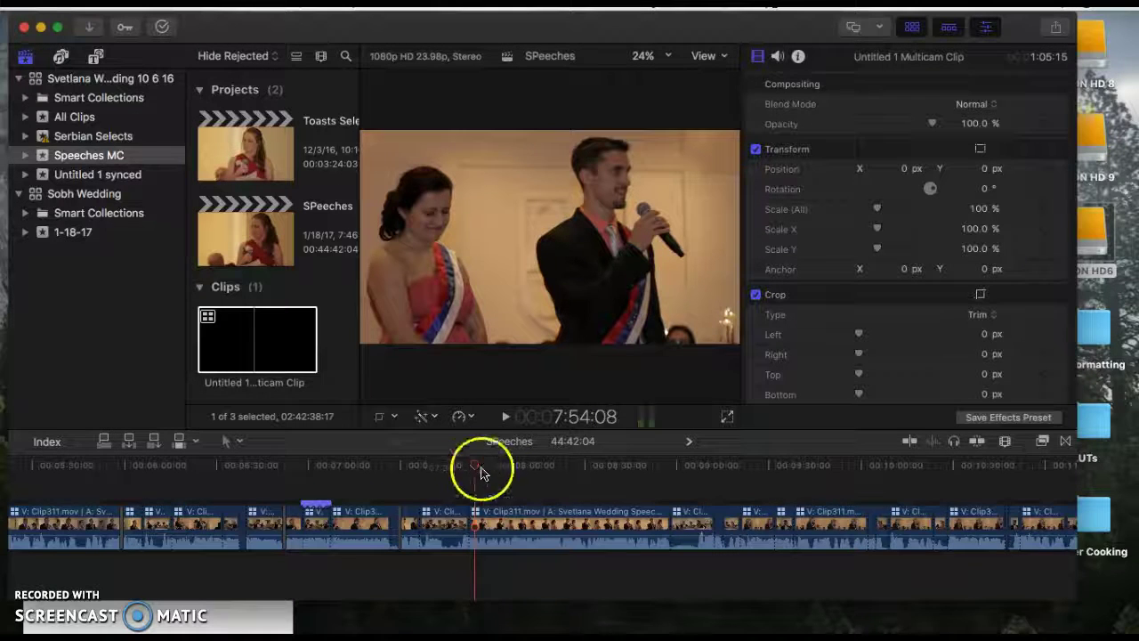
key(space)
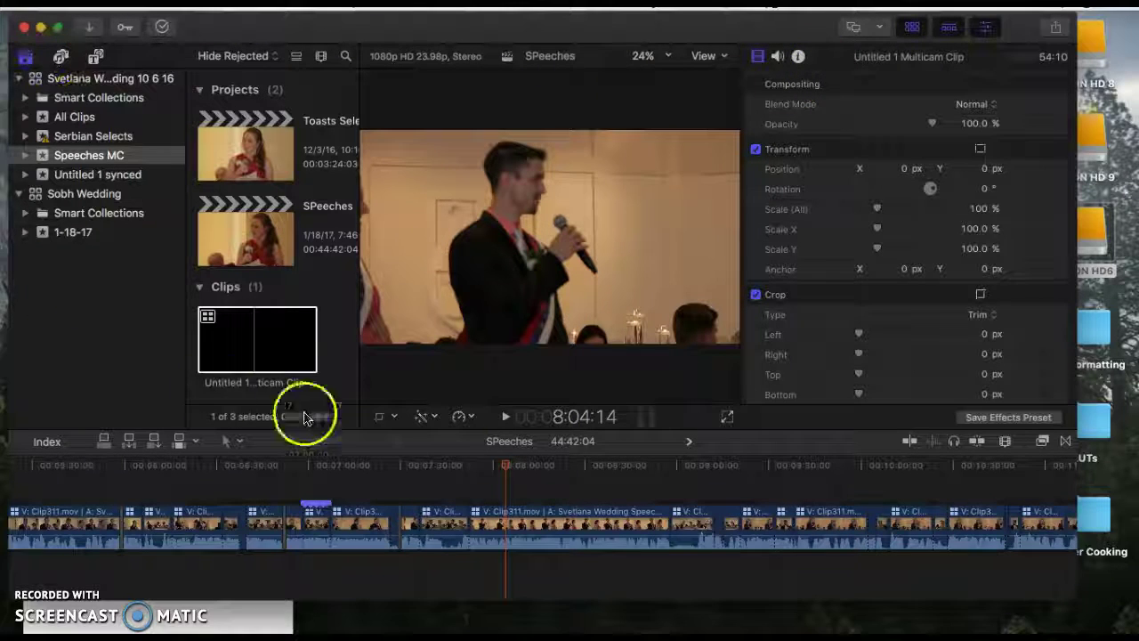
Hide the inspector, then the browser with Cmd-Ctrl-1, leaving only the viewer and timeline
click(985, 34)
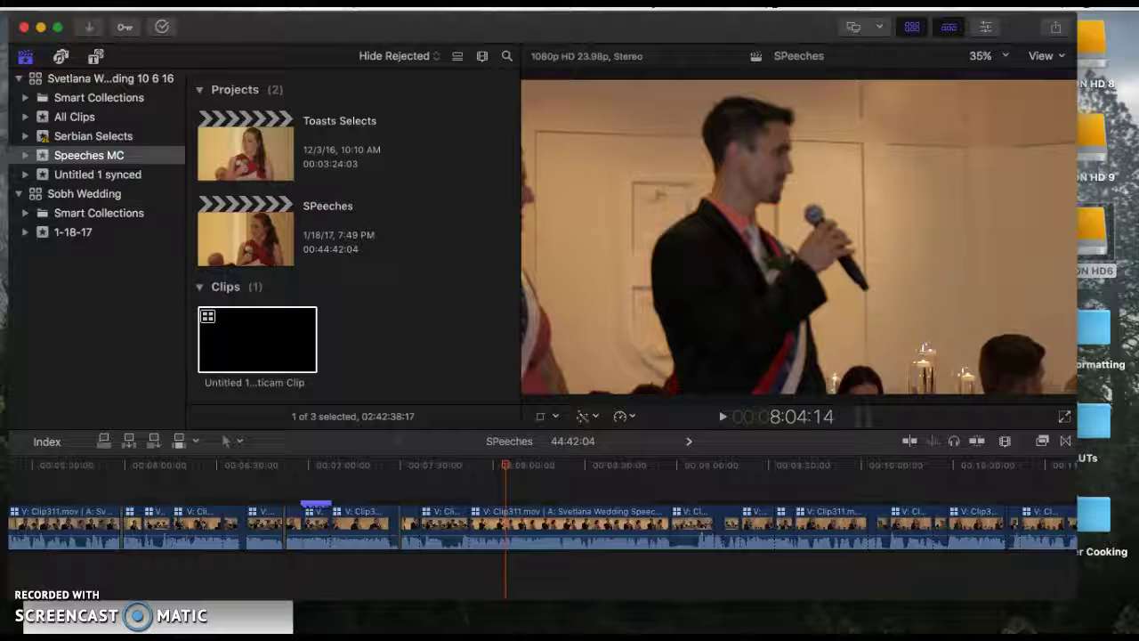
click(435, 5)
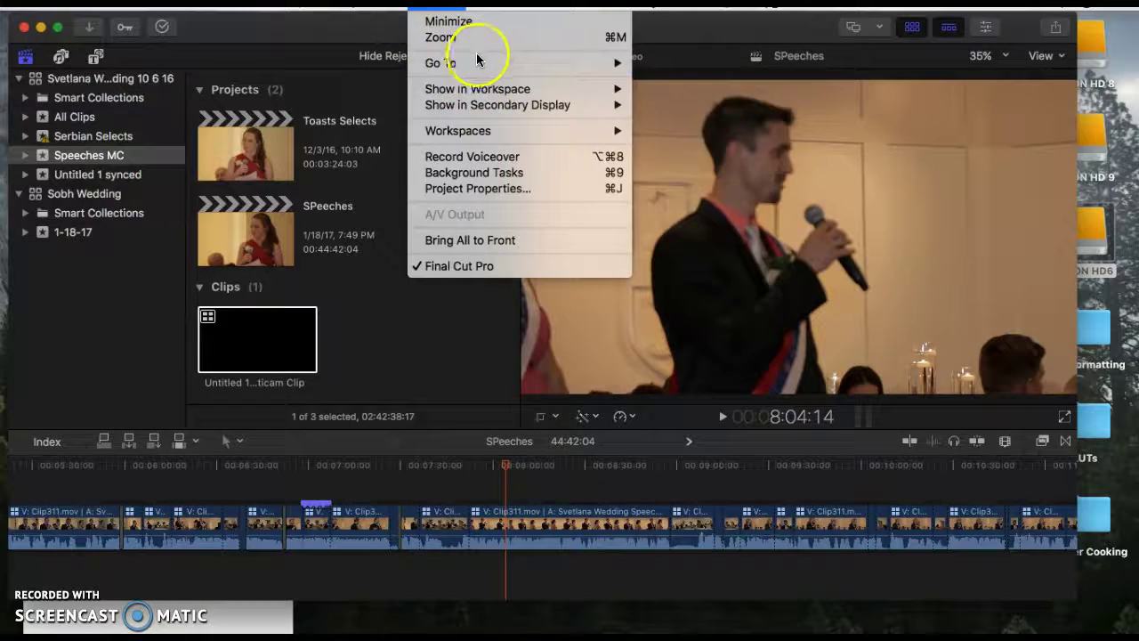
click(351, 38)
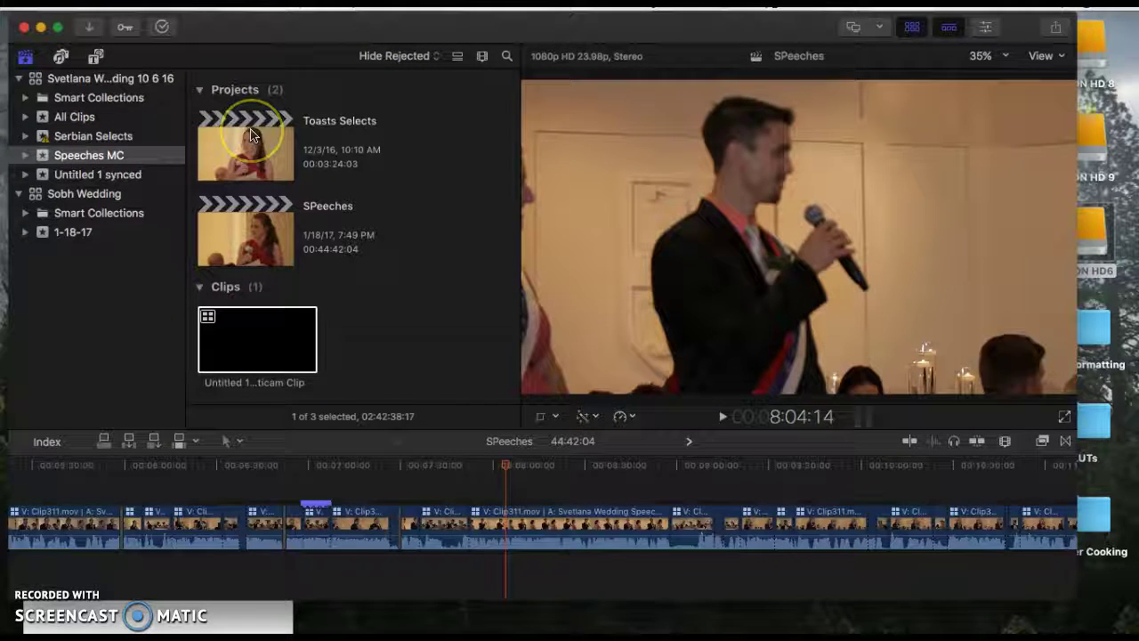
key(ctrl+super+1)
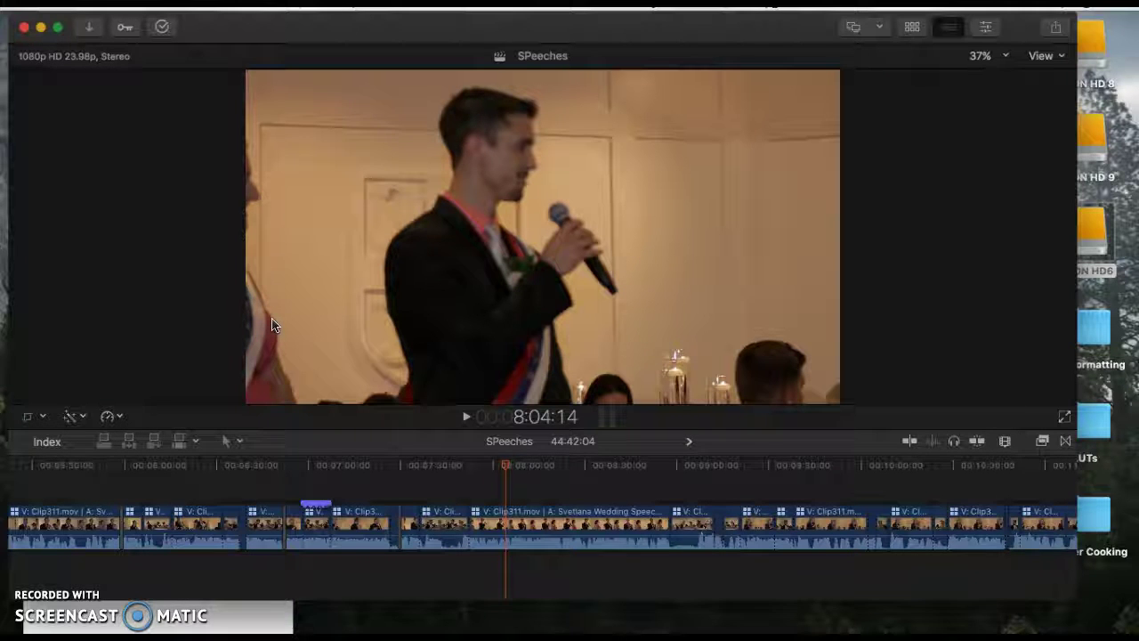
Show the multicam camera angles and park the playhead at 8:07:23
key(ctrl+super+1)
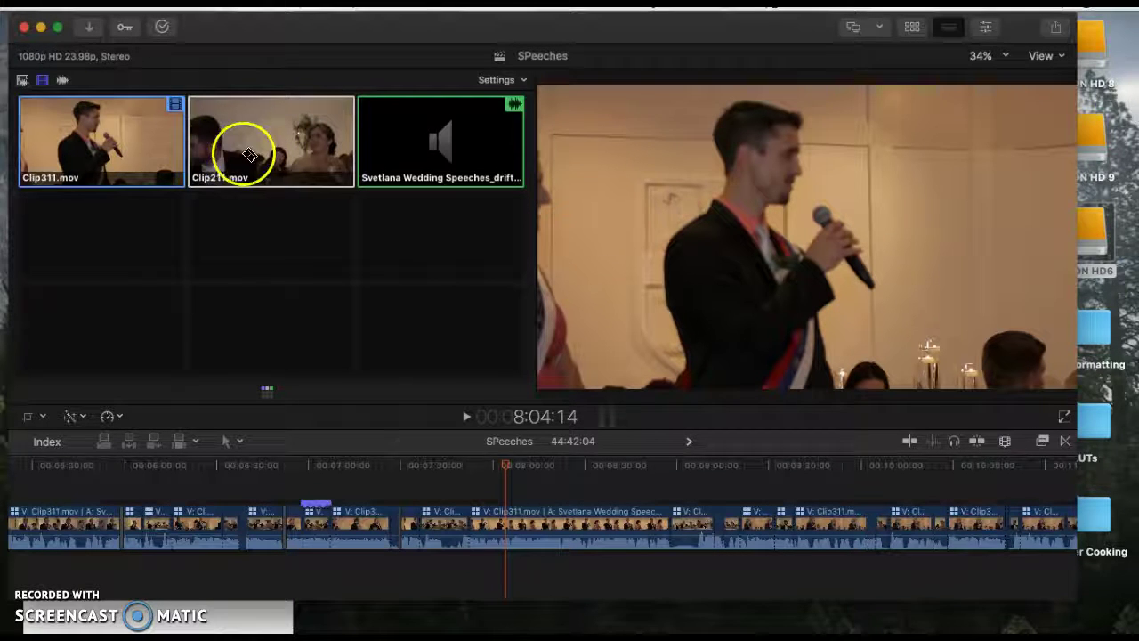
click(505, 468)
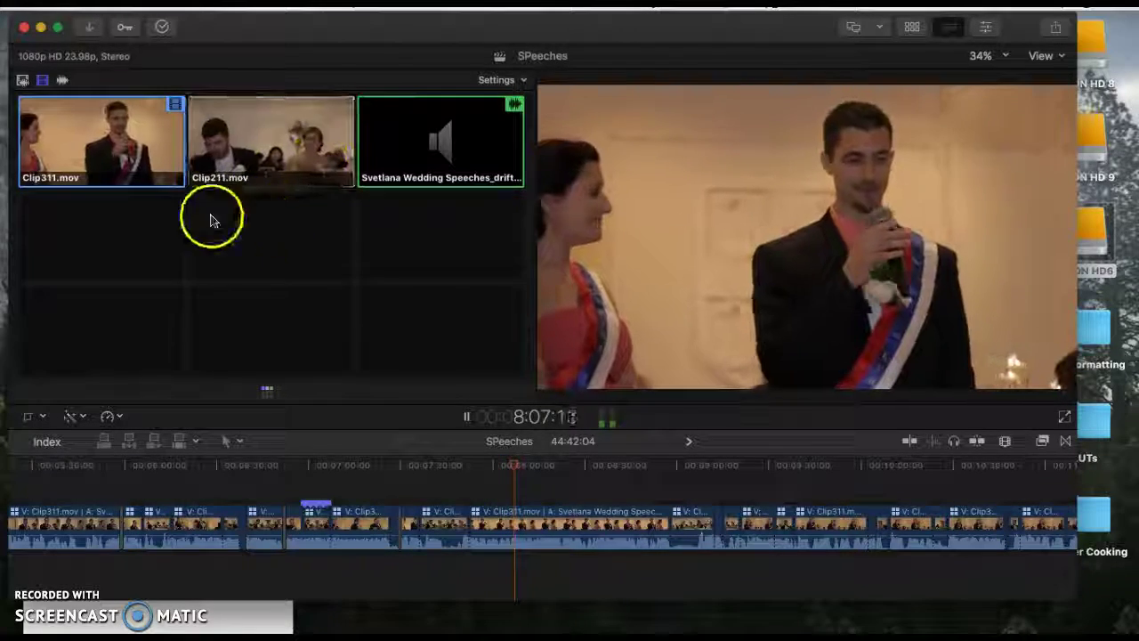
key(space)
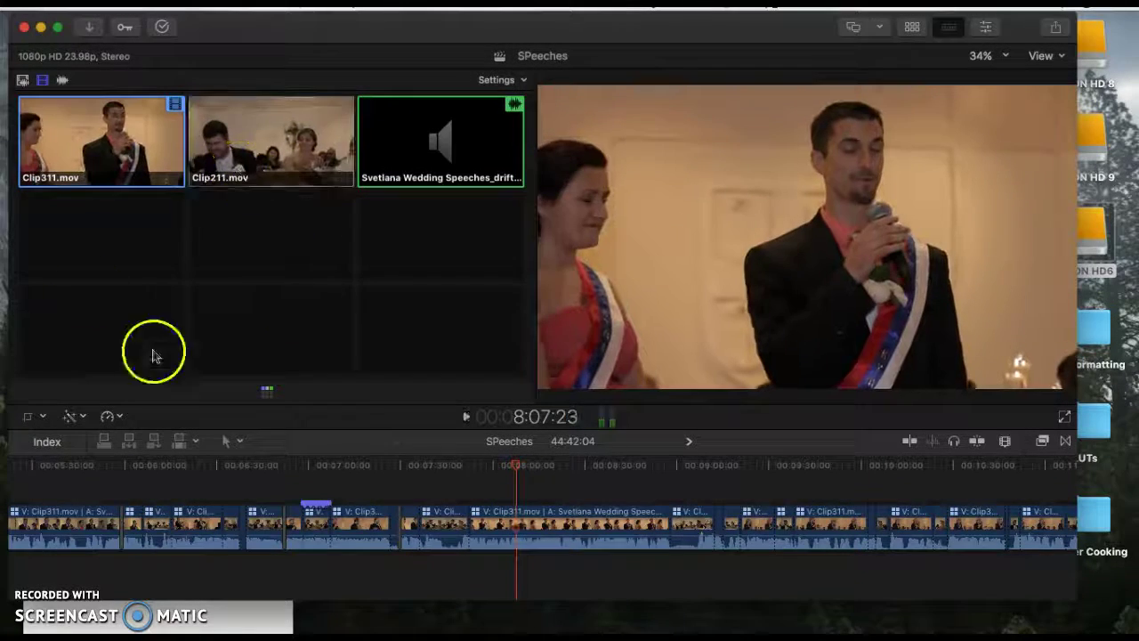
Switch video and audio together, cut to Clip311, take audio from the wav, and play from 8:08:12
click(23, 81)
click(142, 136)
key(d)
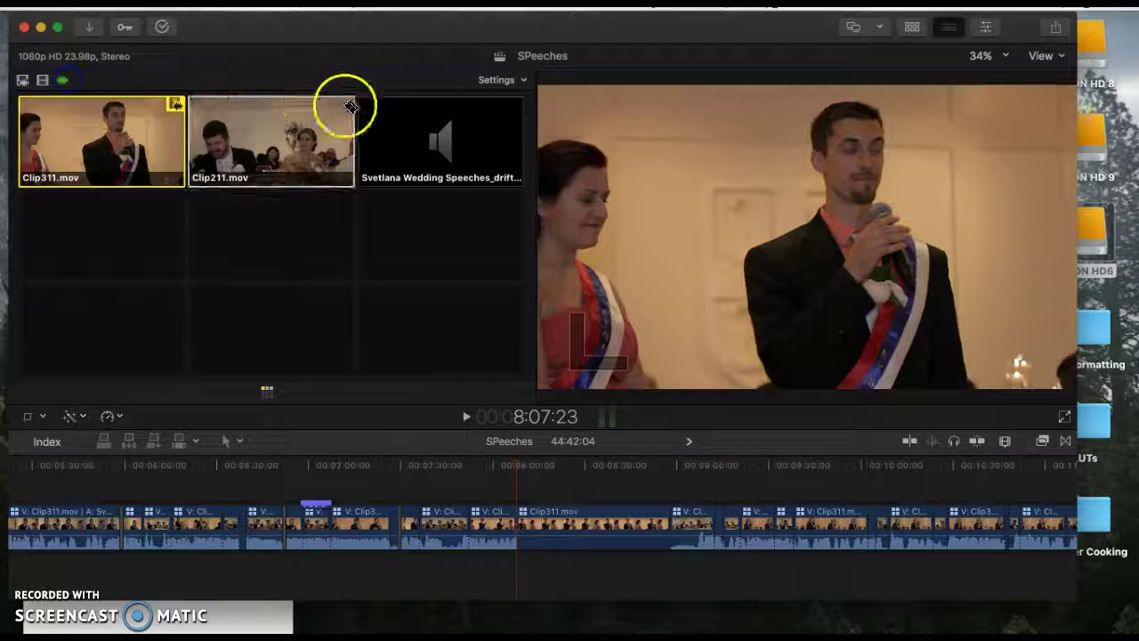
super+click(427, 133)
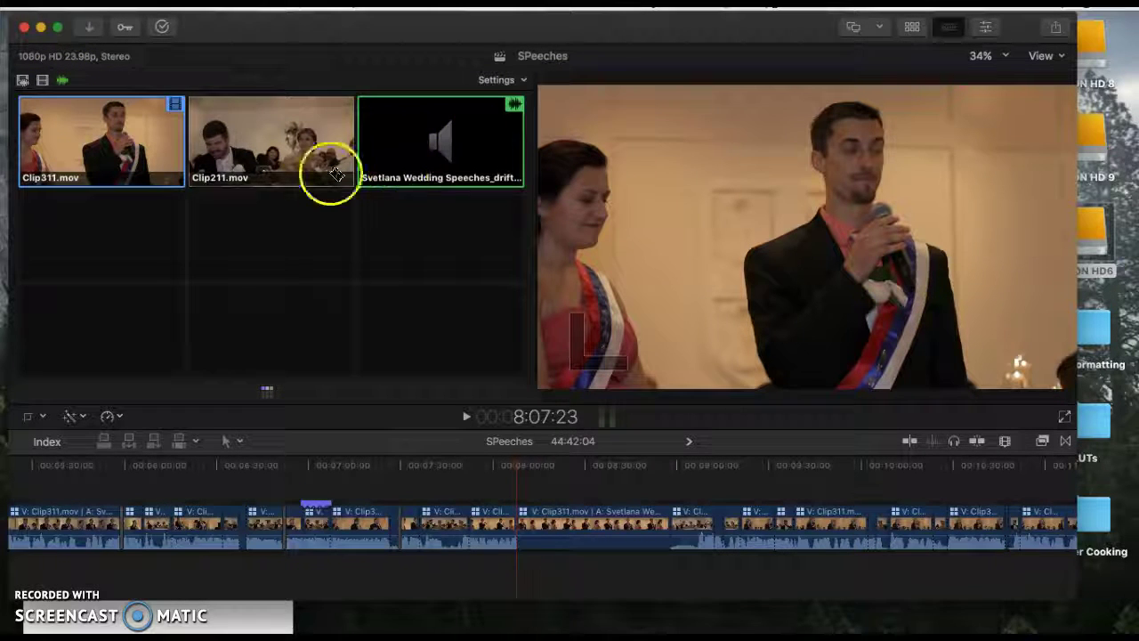
click(520, 471)
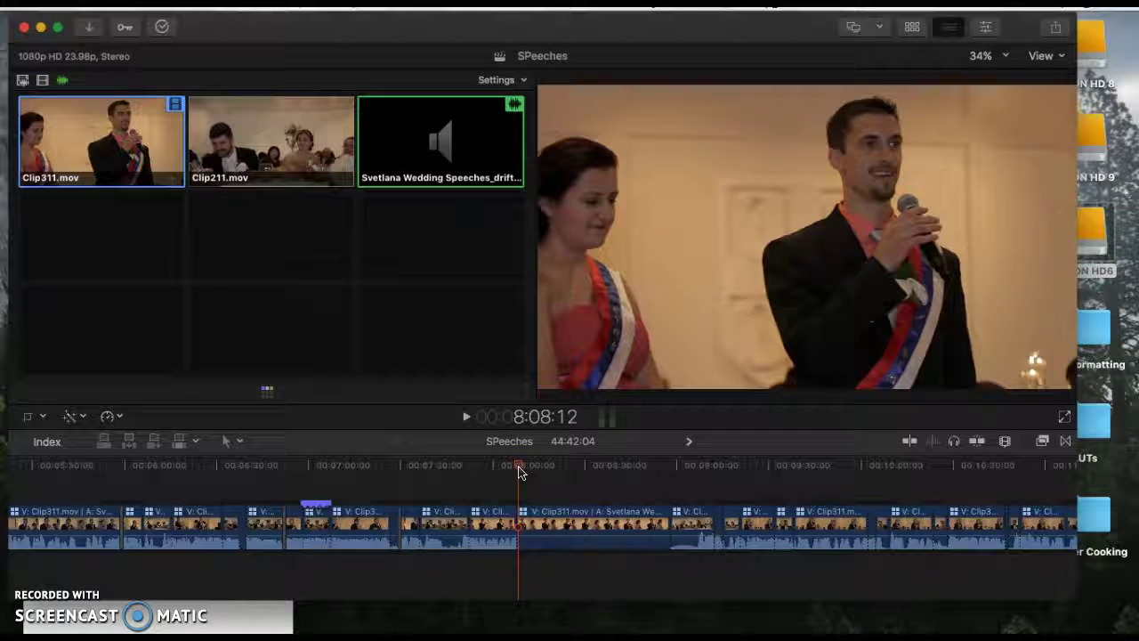
key(space)
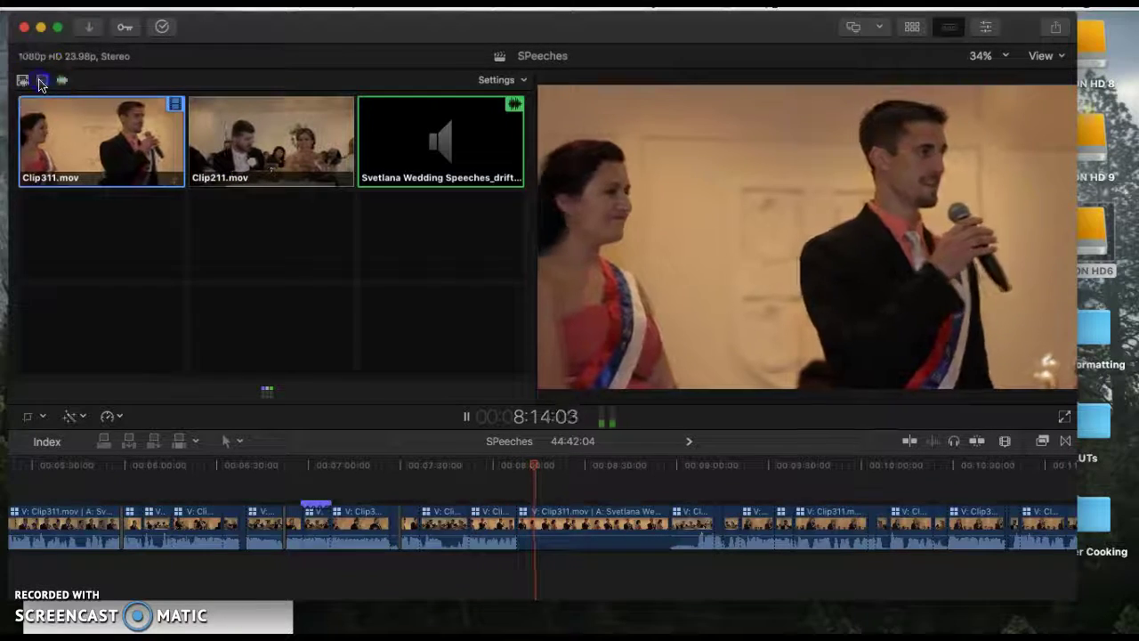
Switch the cut between the Clip211 and Clip311 angles, keeping audio from the separate wav angle
click(245, 133)
click(826, 289)
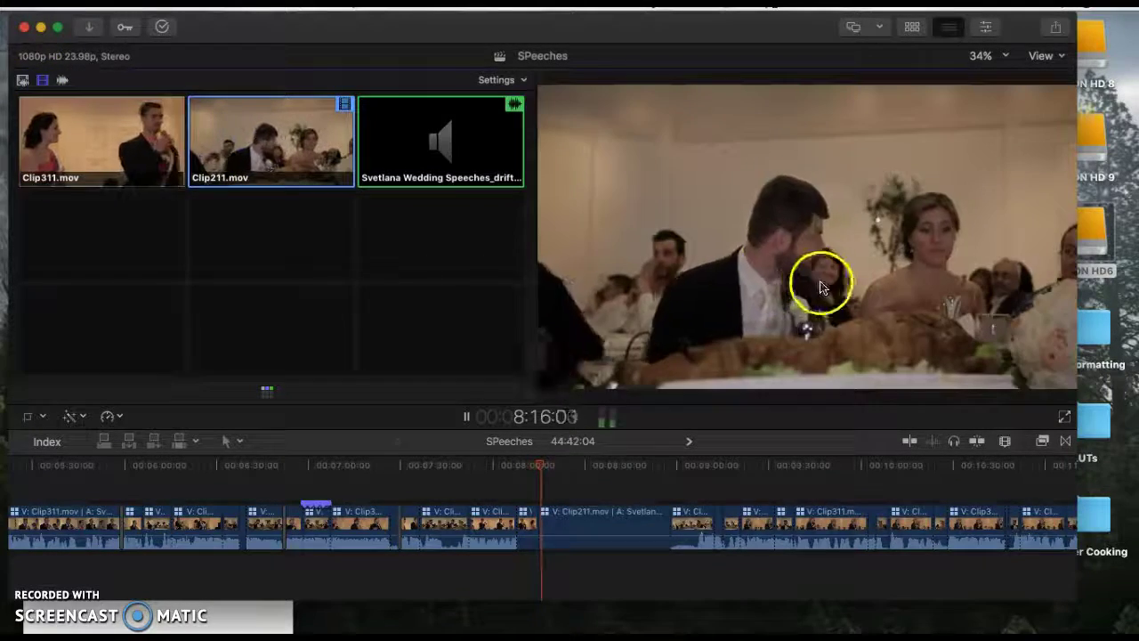
click(127, 144)
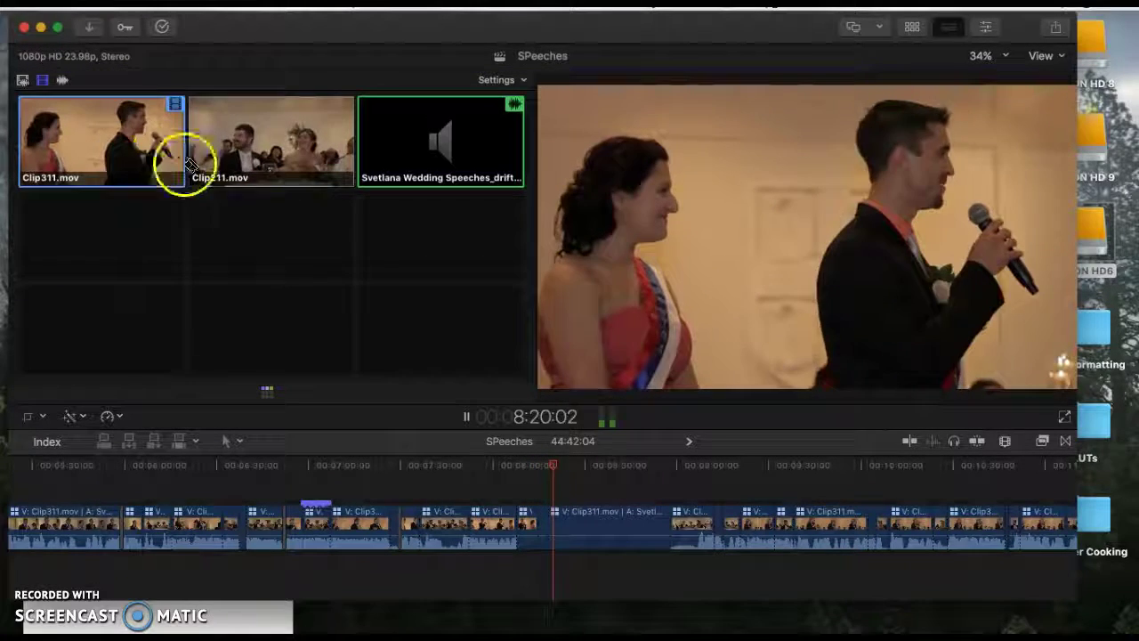
click(252, 181)
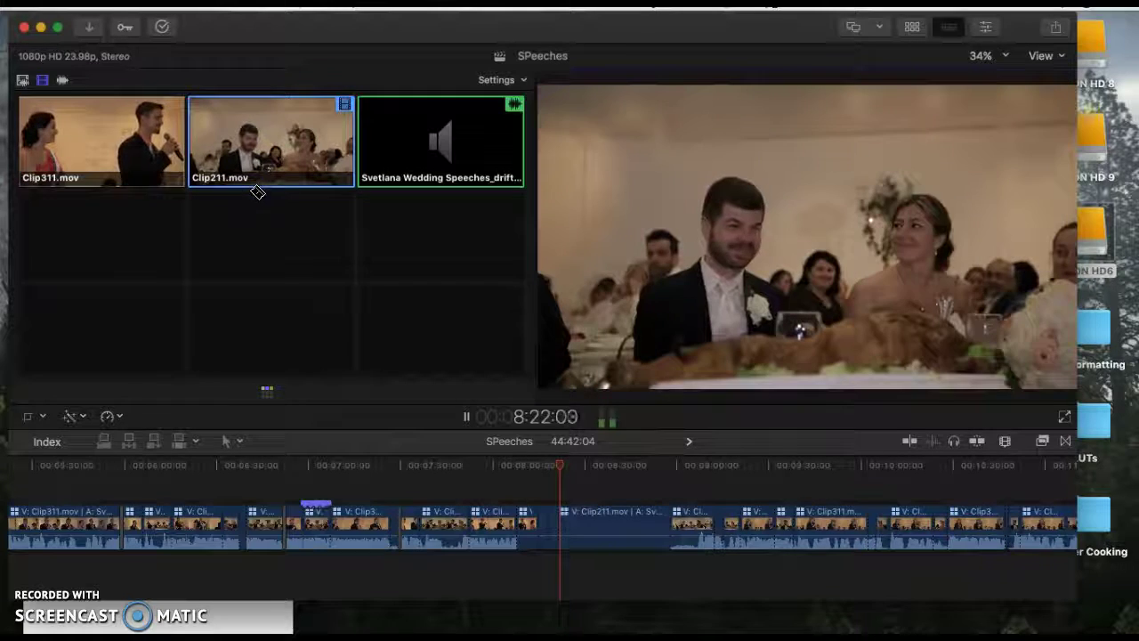
click(133, 143)
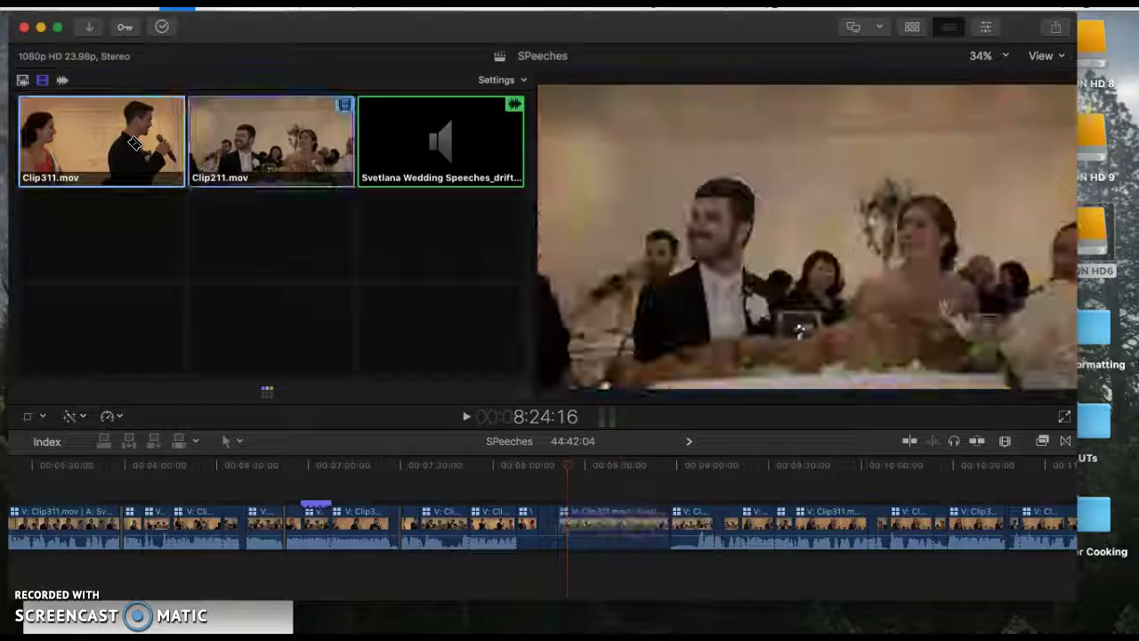
click(133, 143)
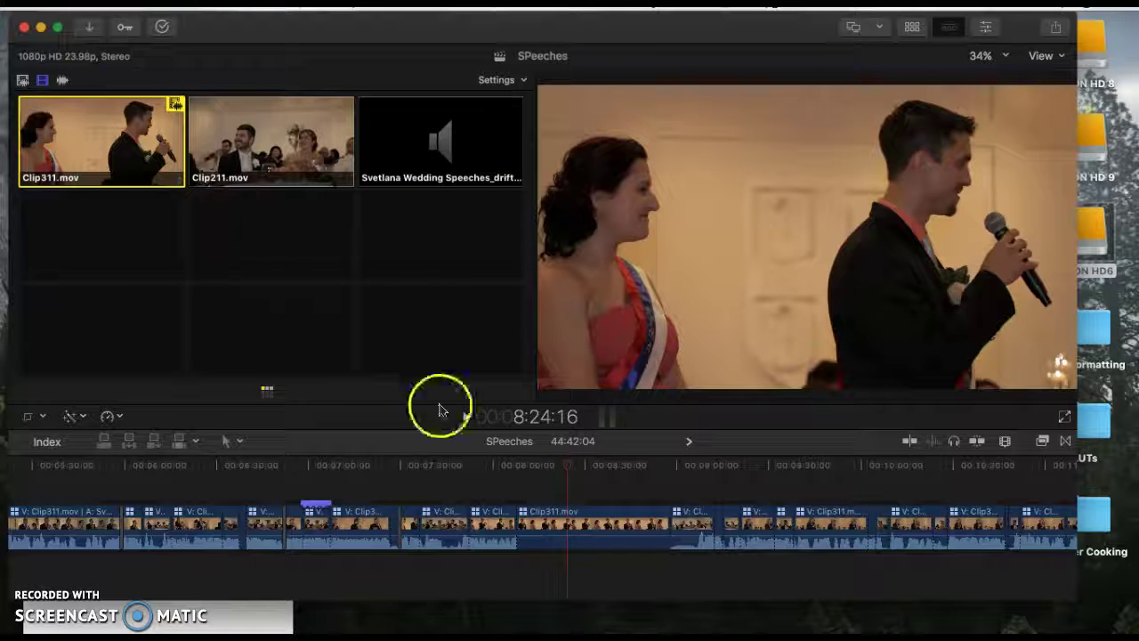
click(419, 107)
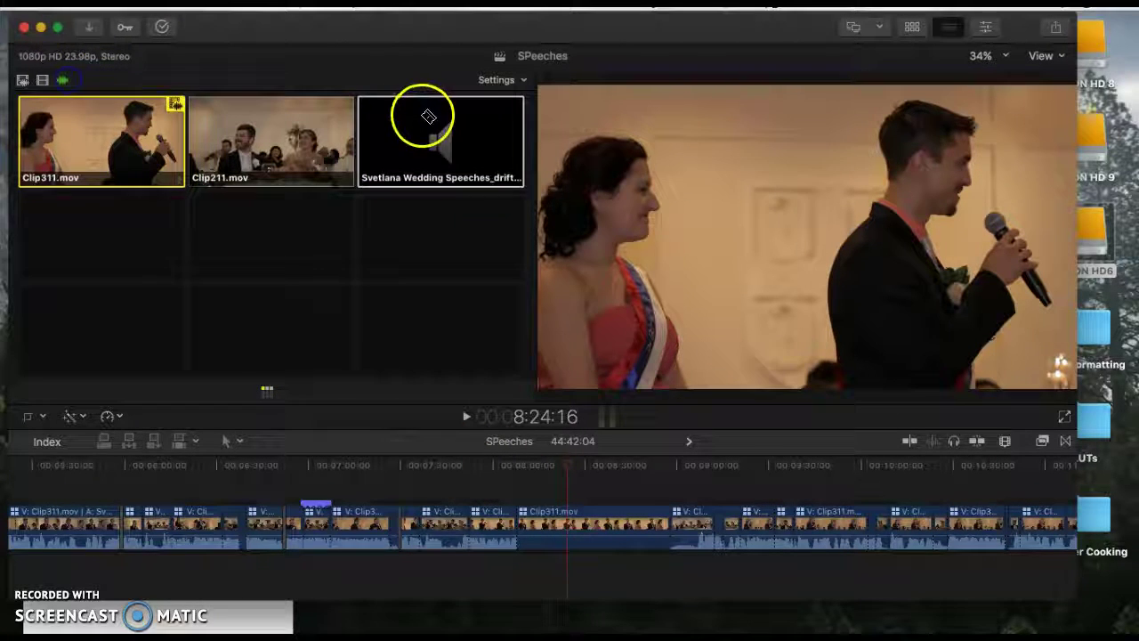
Replay from 8:07:23 and cut to Clip211 during playback
click(517, 464)
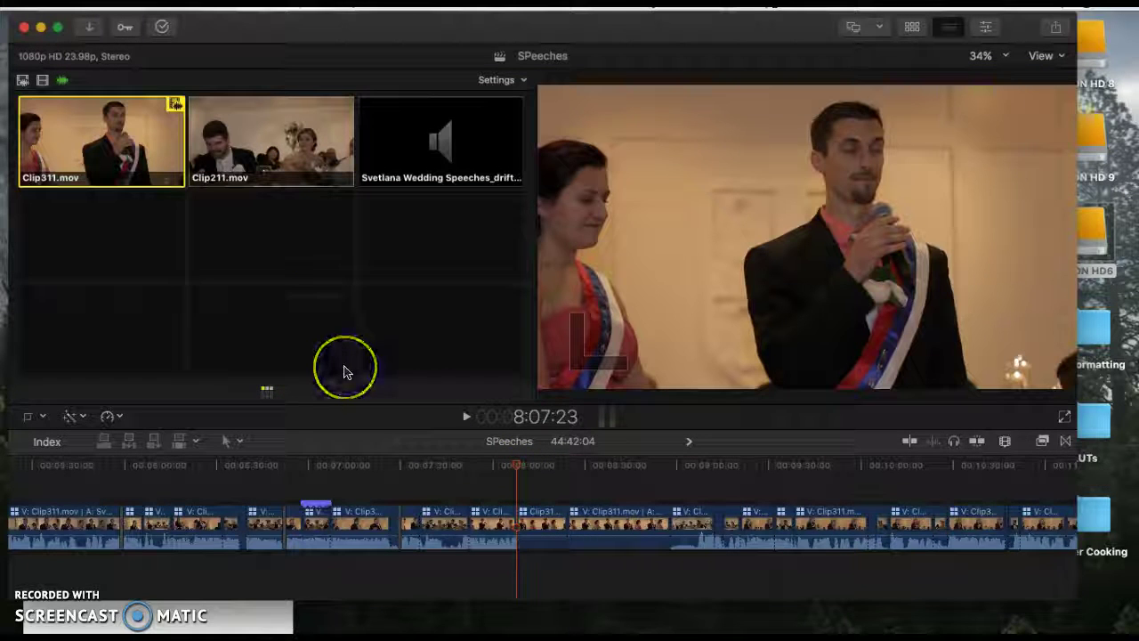
key(space)
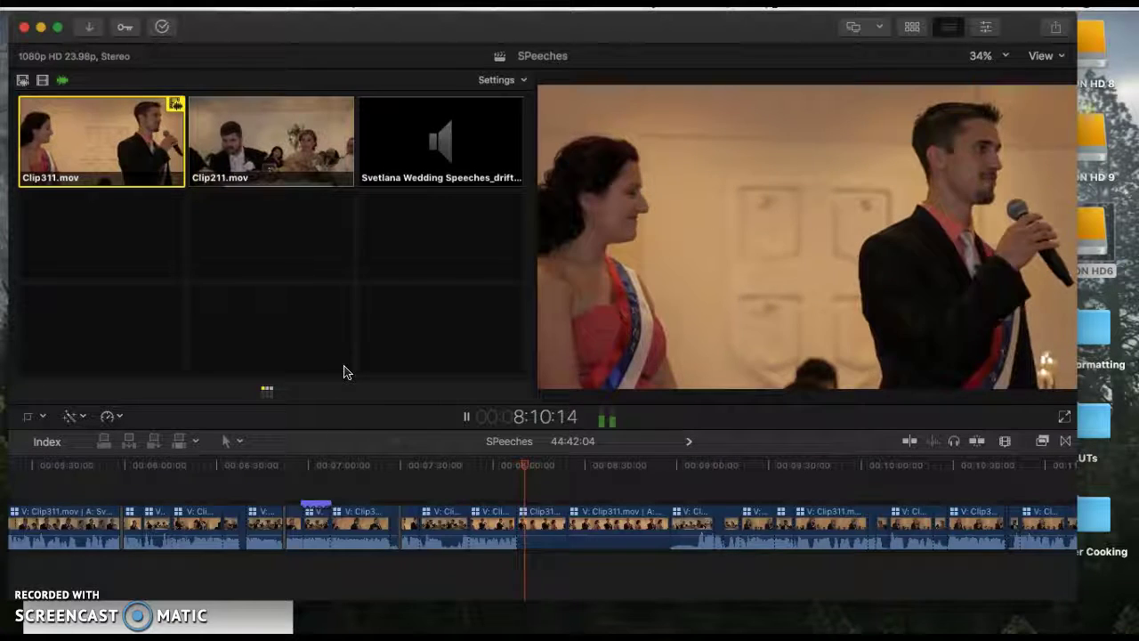
key(2)
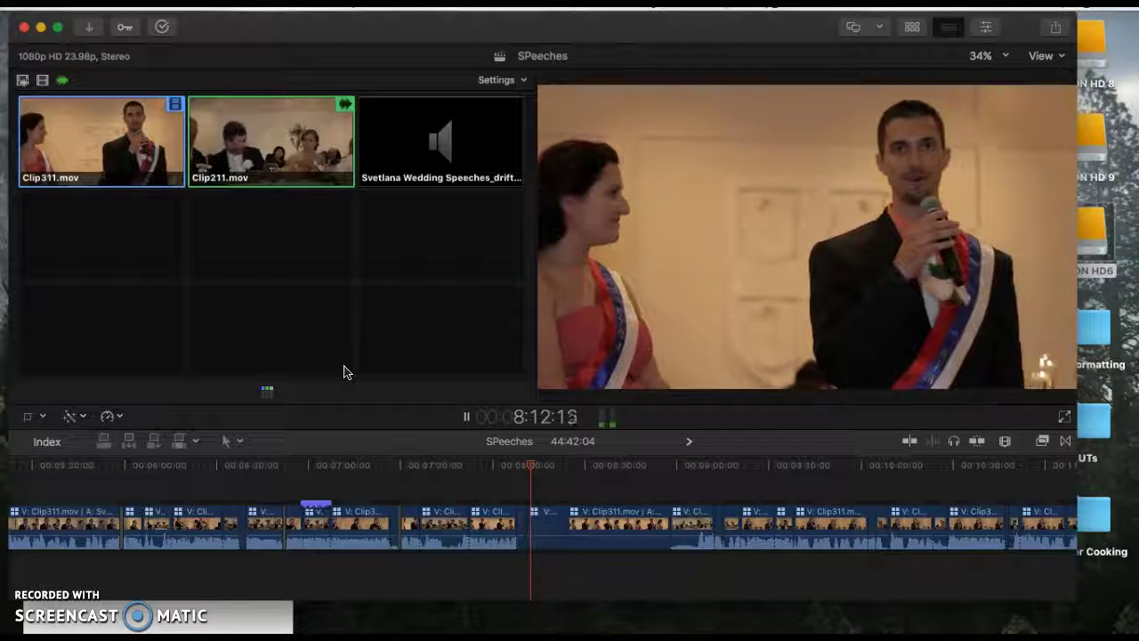
key(space)
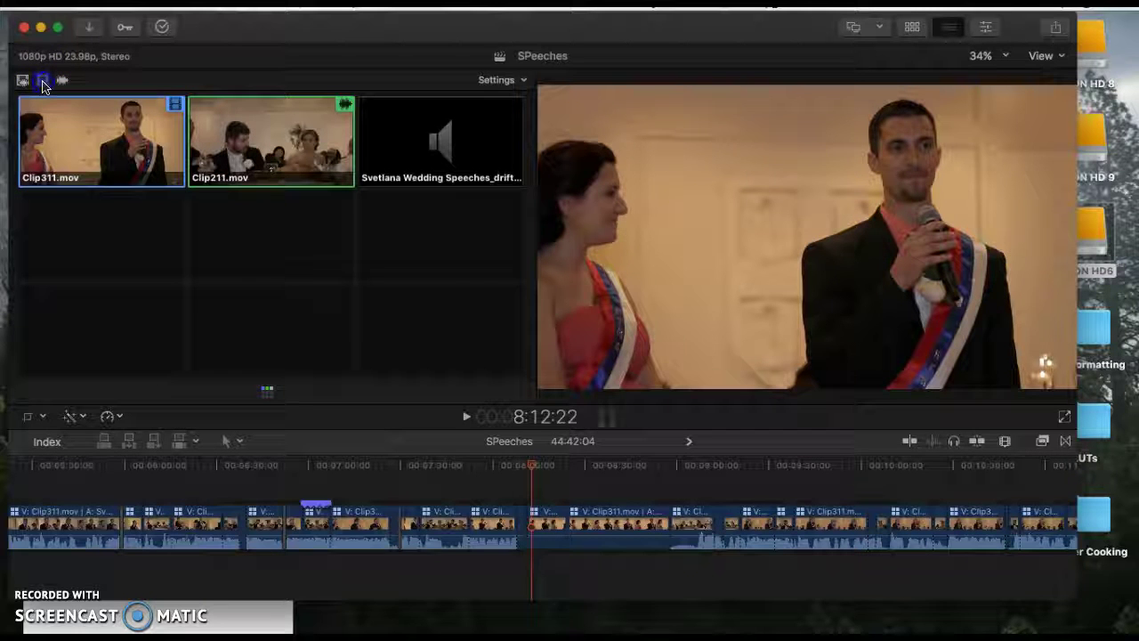
key(space)
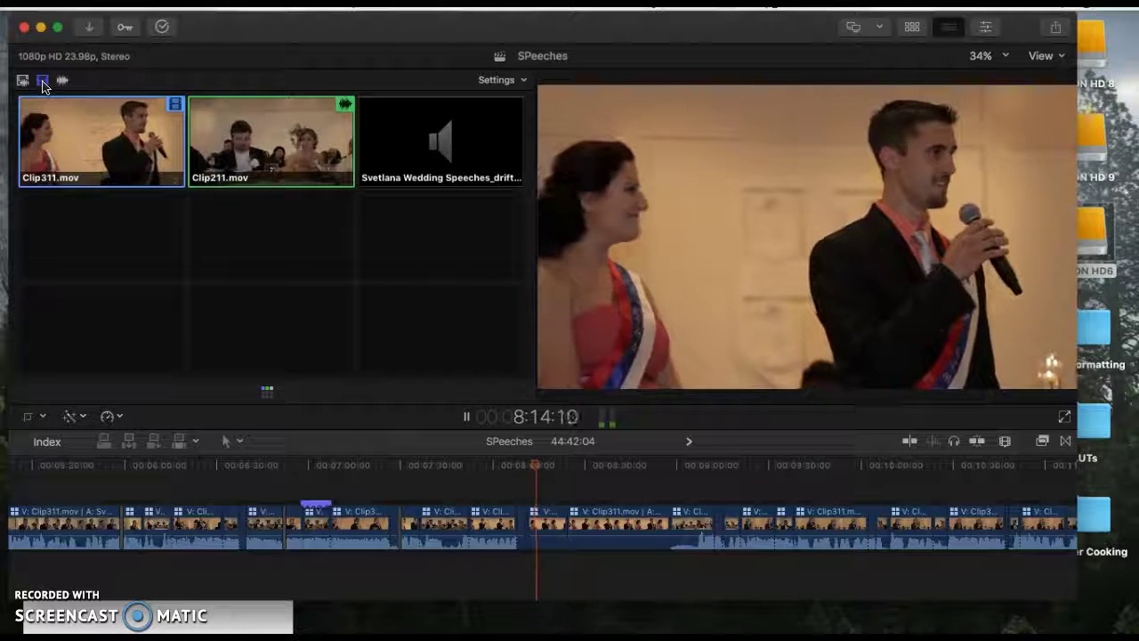
Live-cut repeatedly between Clip211 and Clip311, then move the playhead to 8:34:02
key(2)
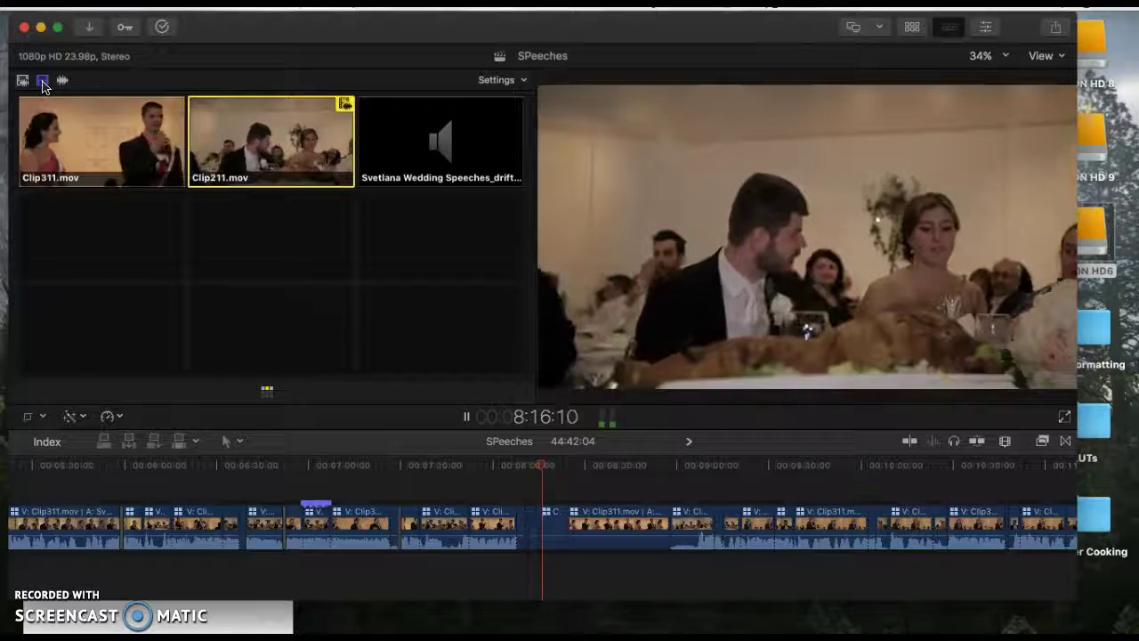
key(1)
key(2)
key(1)
key(2)
key(1)
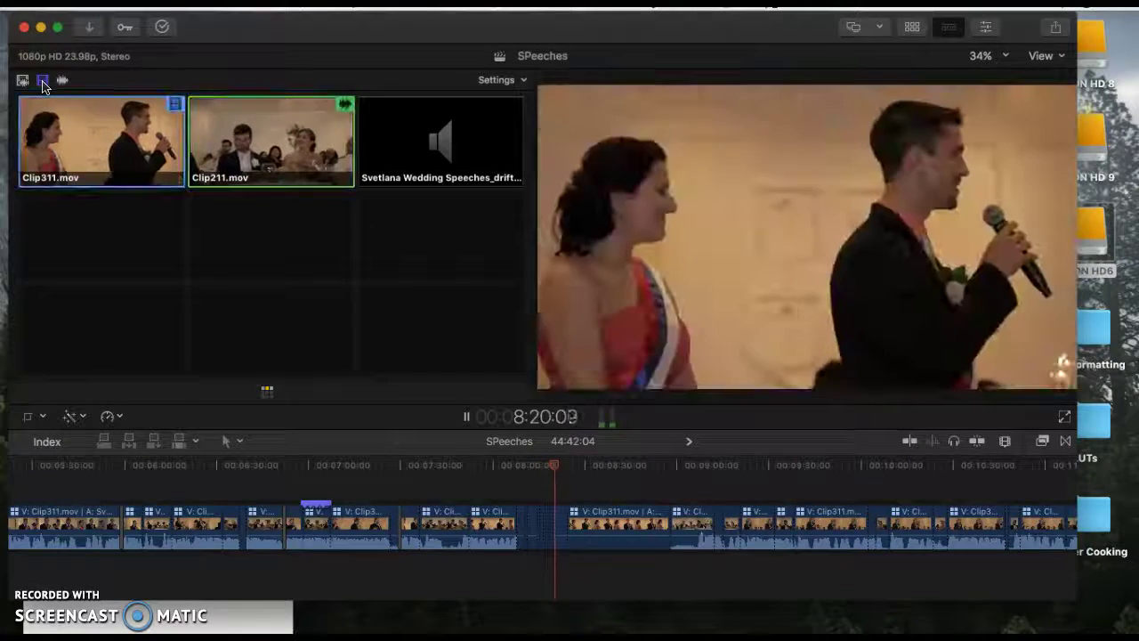
key(2)
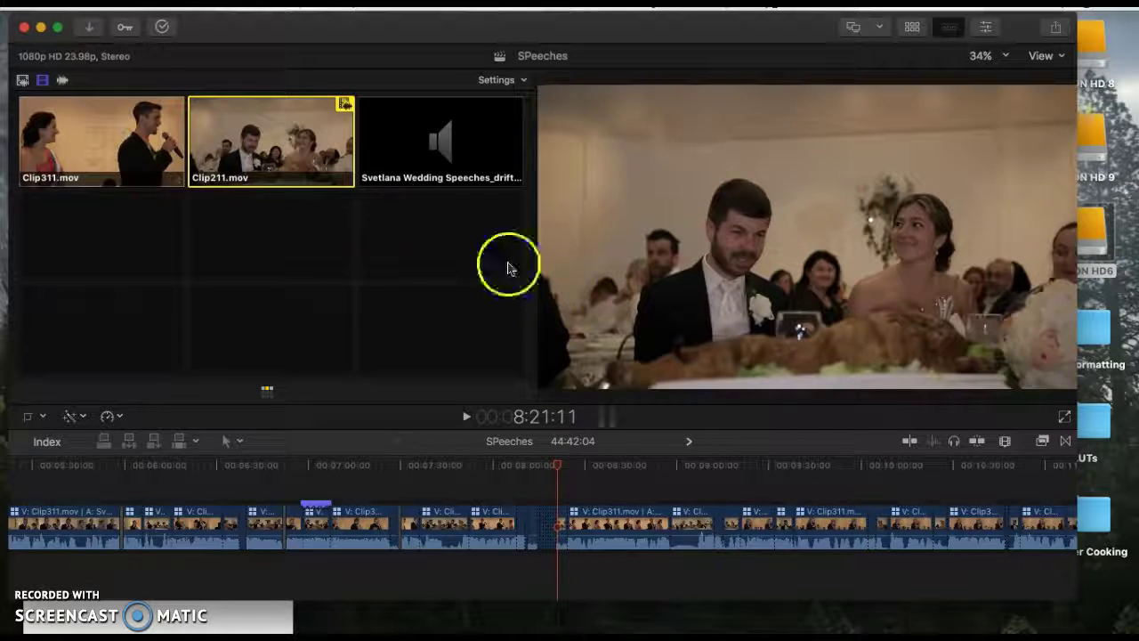
click(596, 466)
Live-cut between Clip211 and Clip311 from 8:34:02, stopping at 8:40:03
key(space)
key(2)
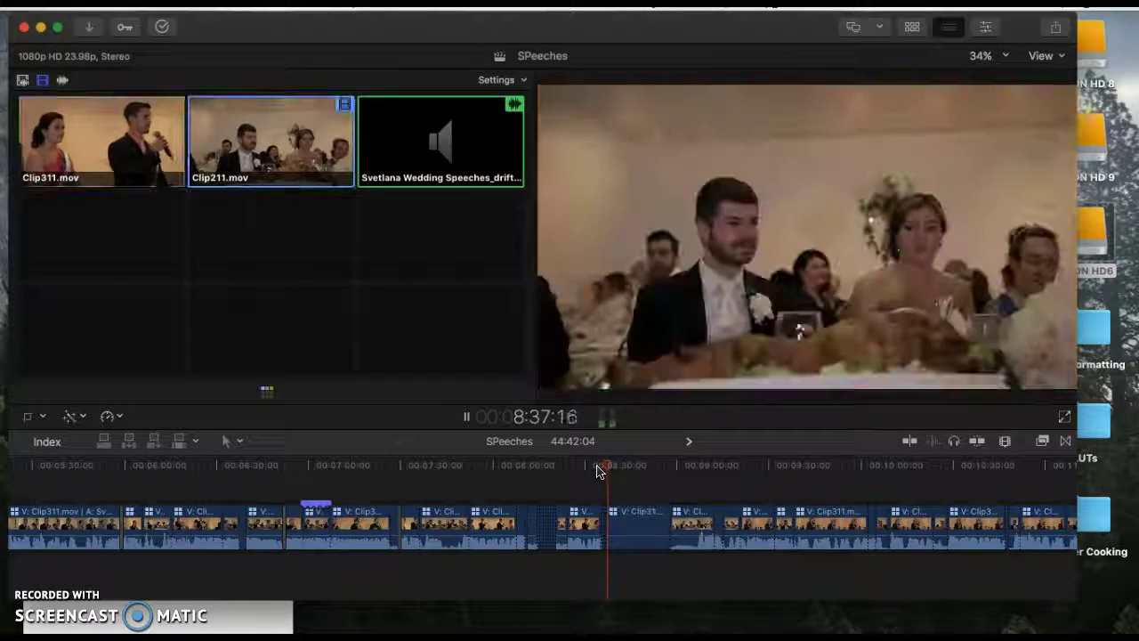
key(1)
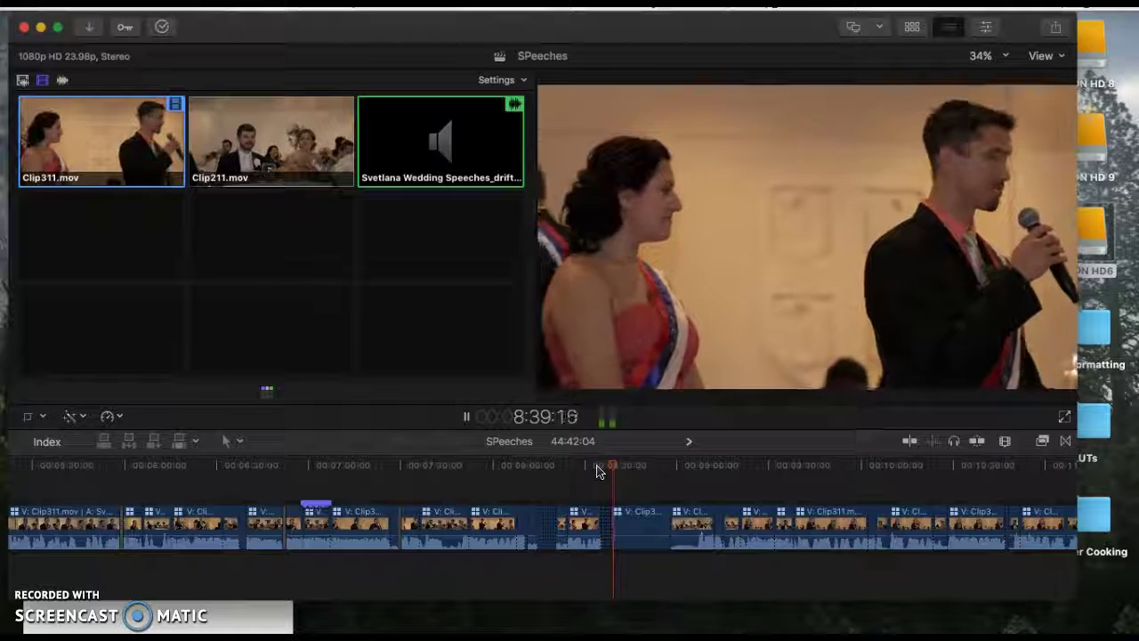
key(space)
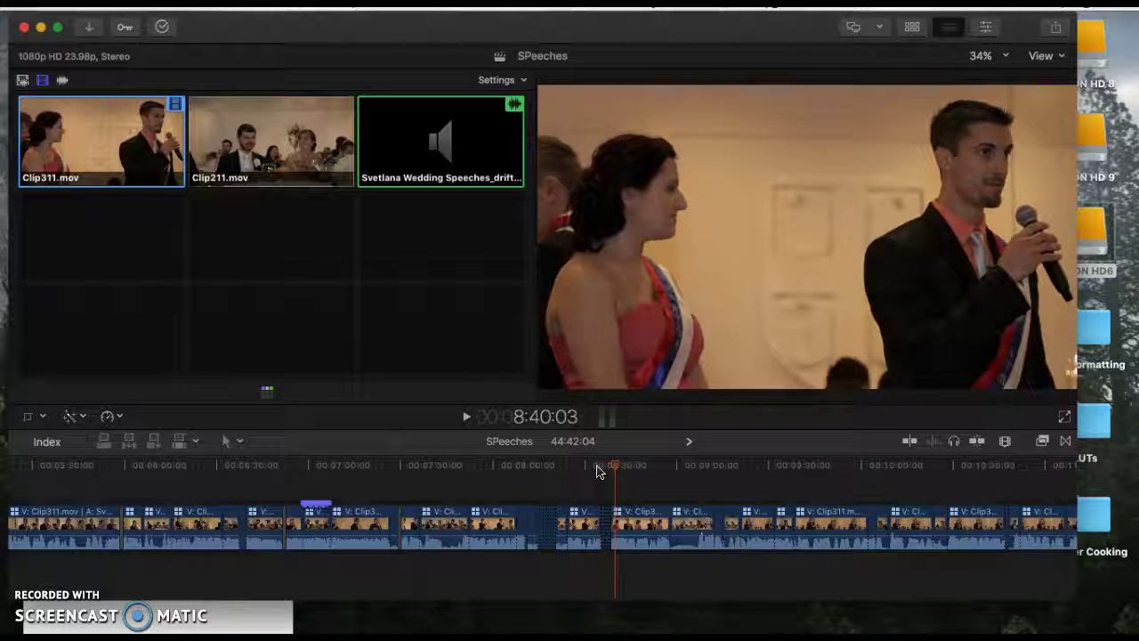
key(2)
key(1)
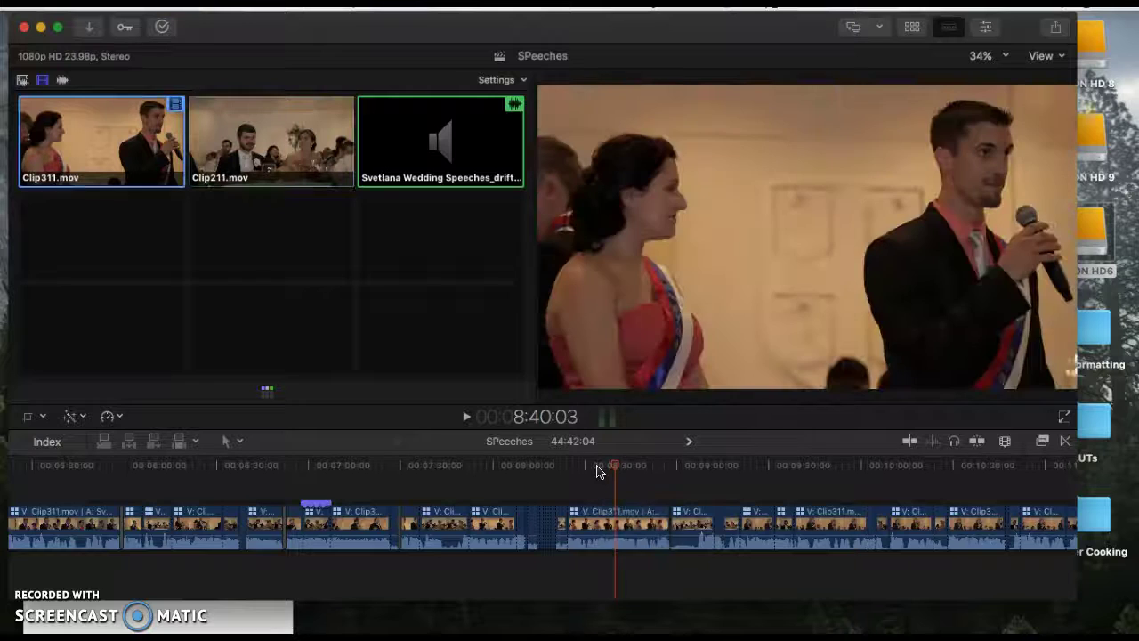
Switch the segment to Clip311 for both video and audio, then delete that clip
key(alt+shift+1)
key(alt+1)
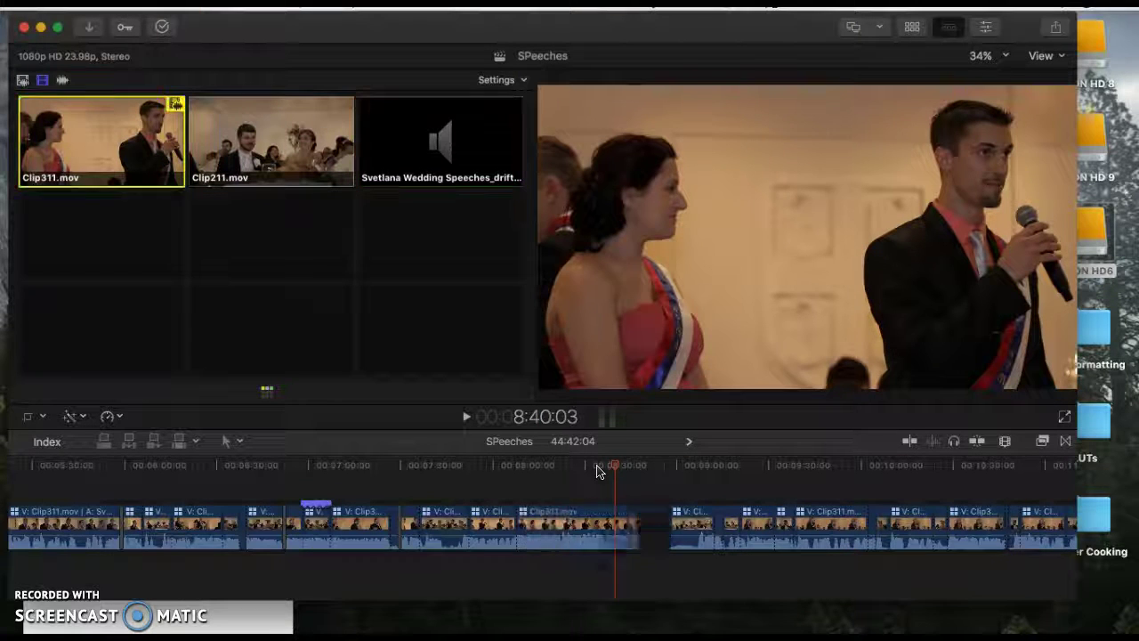
click(584, 529)
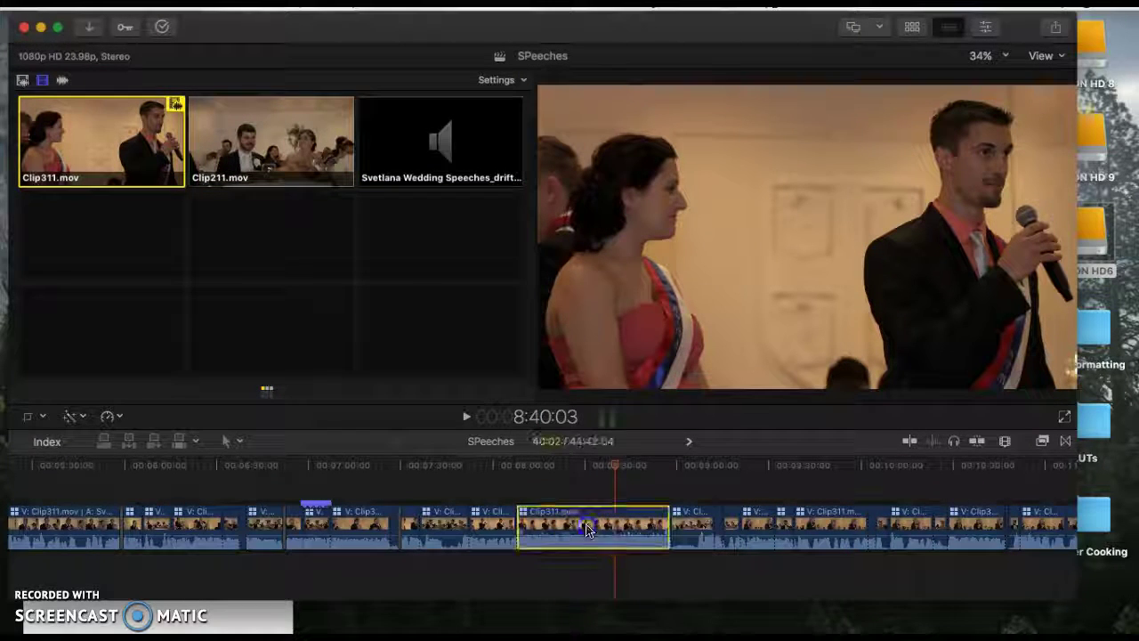
key(Delete)
Review the edit from 8:04:17 and undo the deletion, restoring the 50:02 Clip311 clip
drag(520, 470, 507, 471)
key(space)
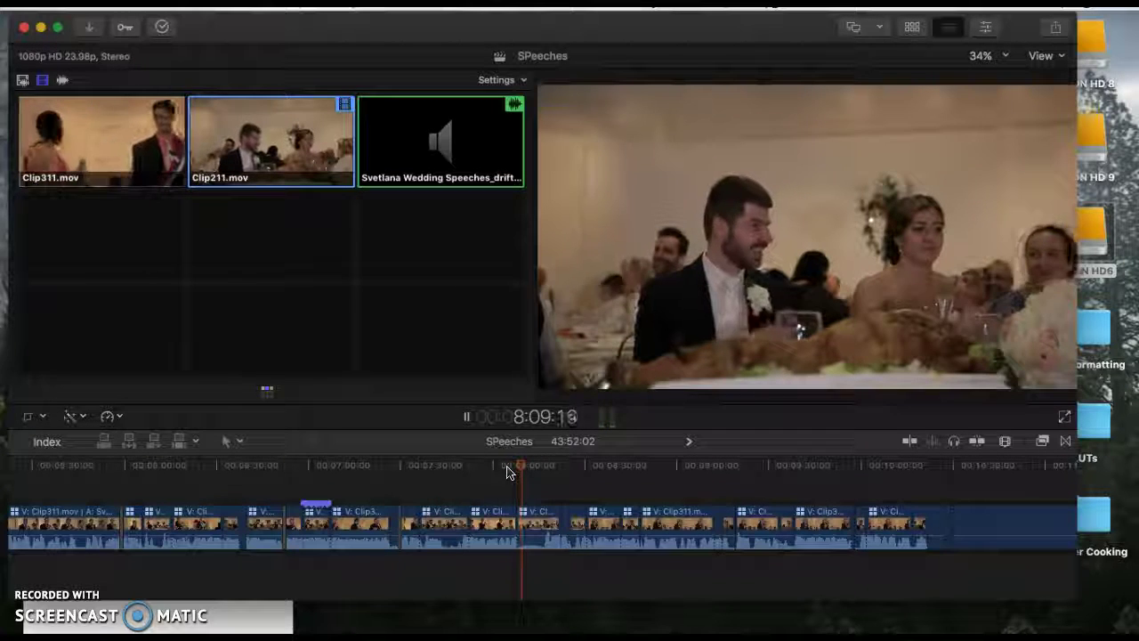
key(space)
key(super+v)
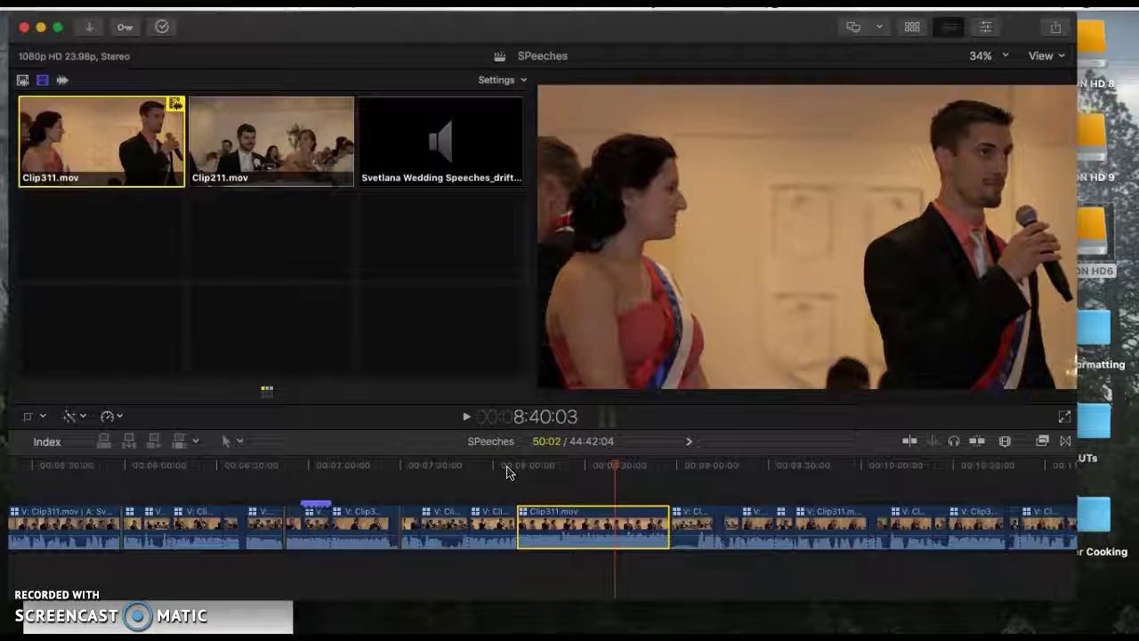